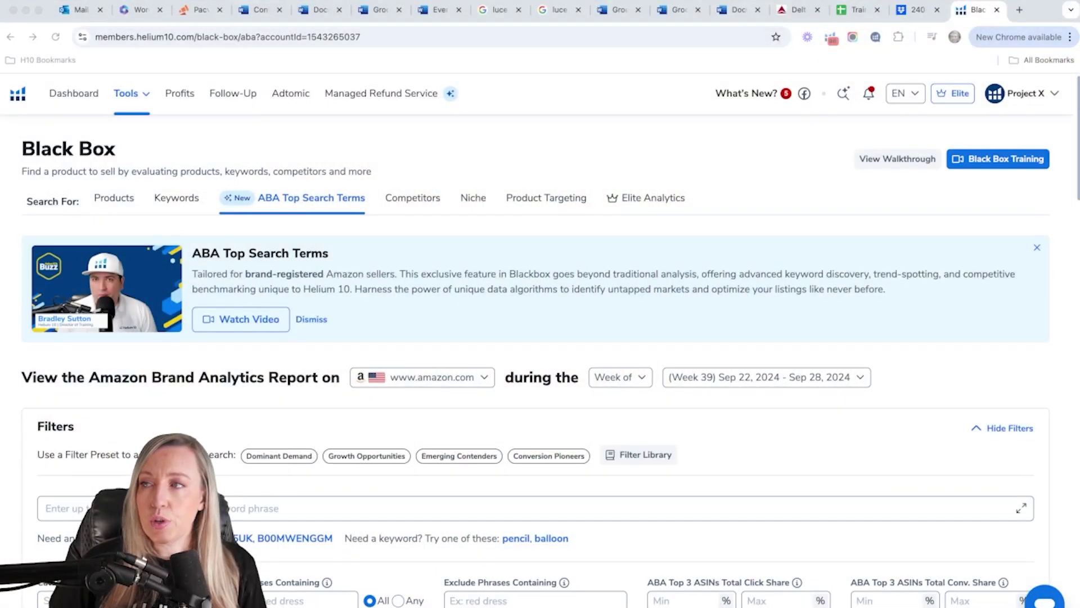
pyautogui.click(146, 94)
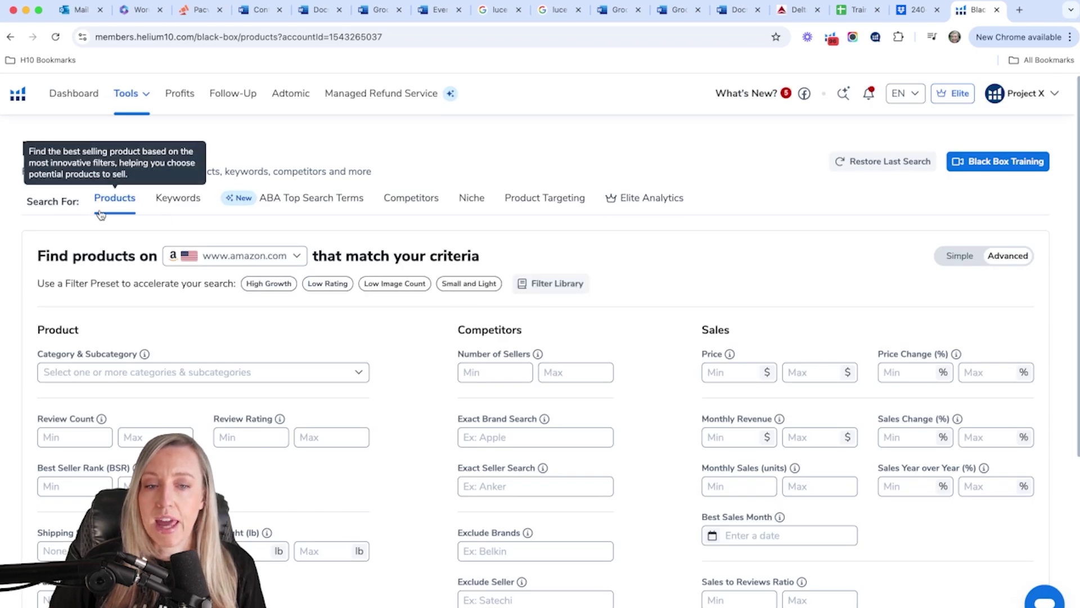
pyautogui.click(304, 206)
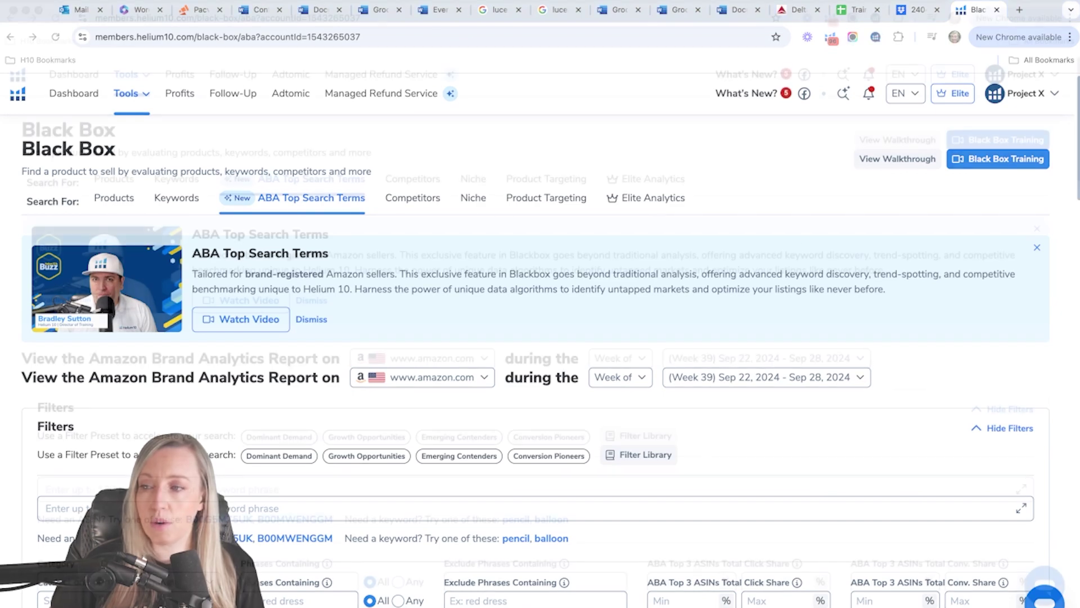
pyautogui.scroll(-4, 549, 333)
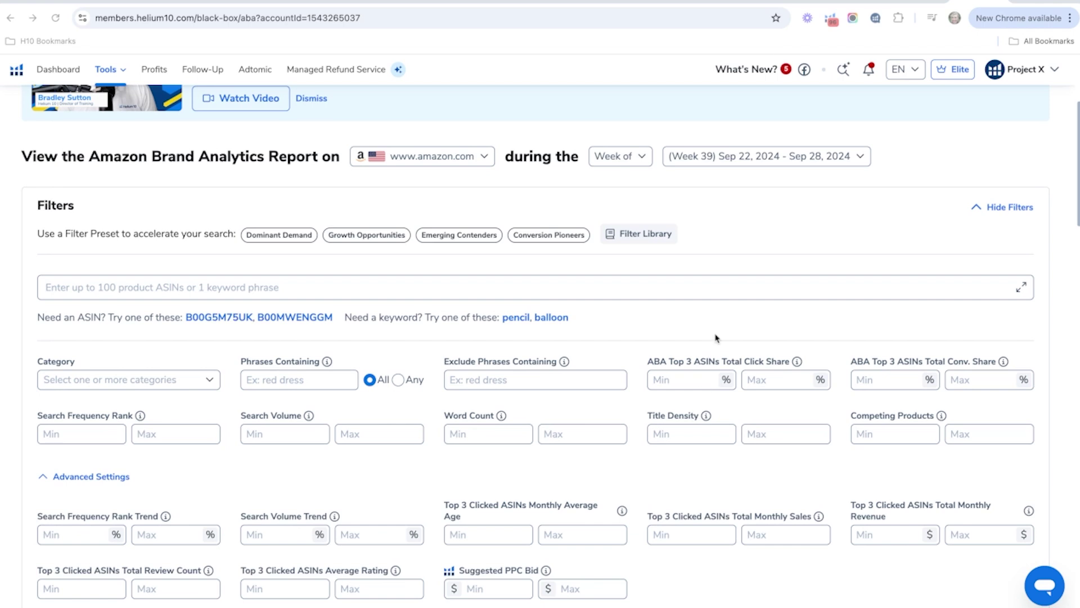
# Step: Keep Week 39 as the report week and set ABA Top 3 ASINs Total Click Share minimum to 60%
pyautogui.click(764, 162)
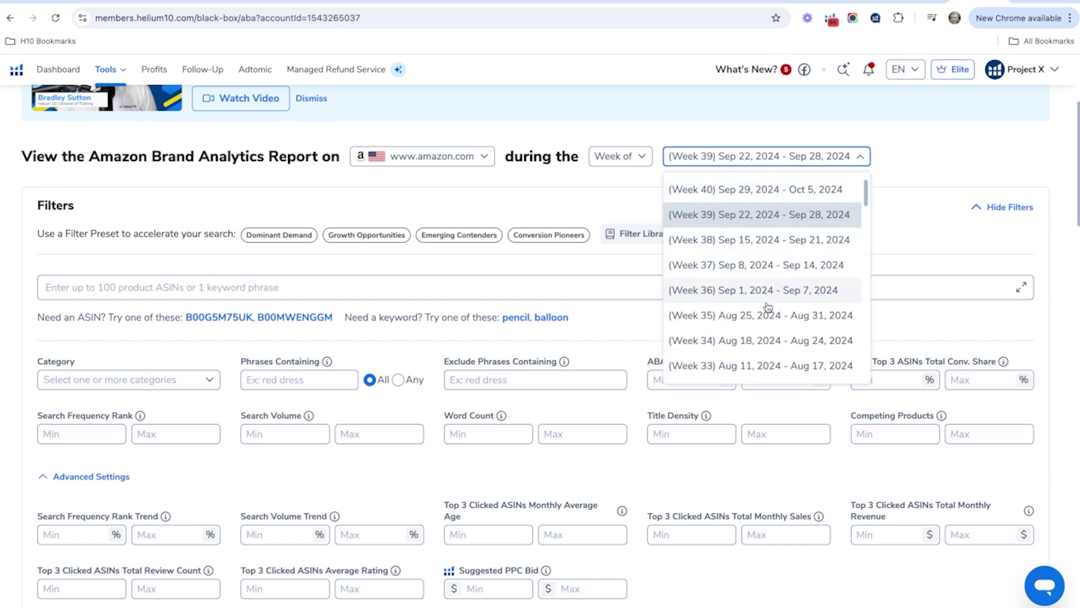
pyautogui.click(721, 142)
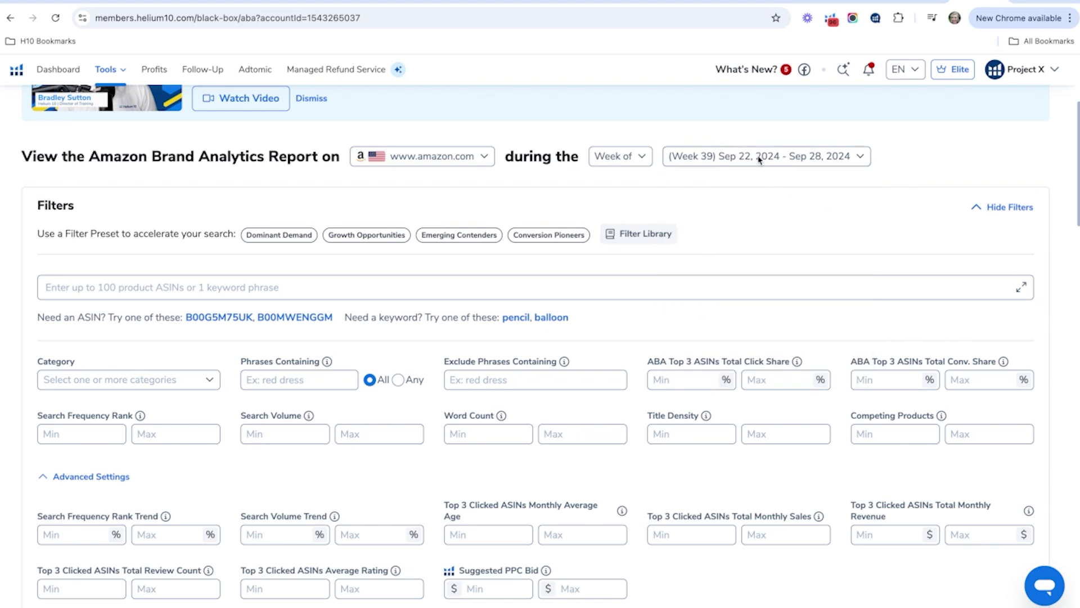
pyautogui.scroll(-2, 843, 208)
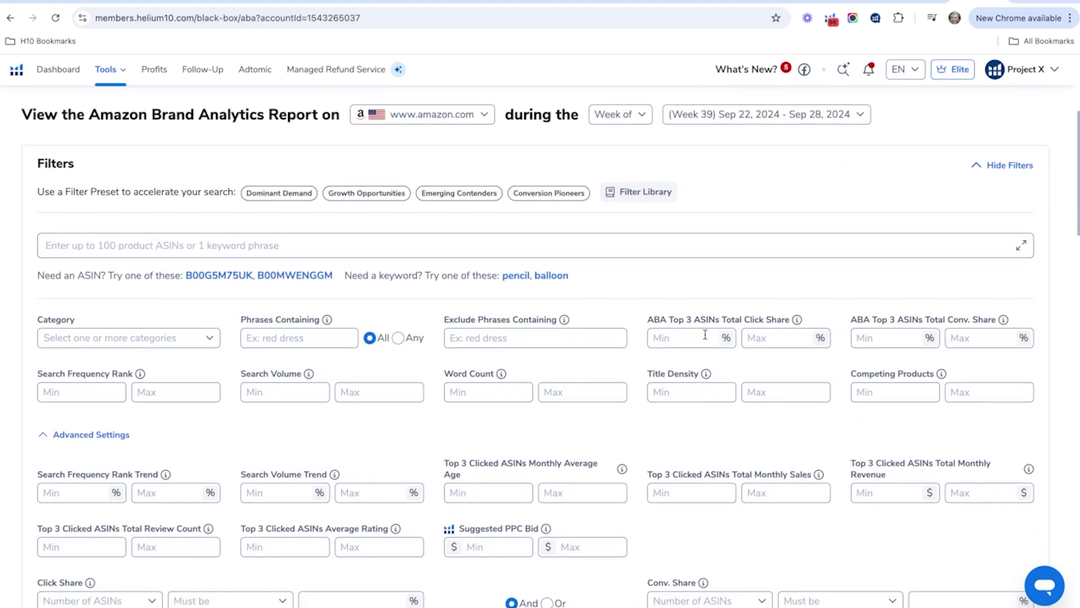
pyautogui.click(697, 338)
pyautogui.click(889, 337)
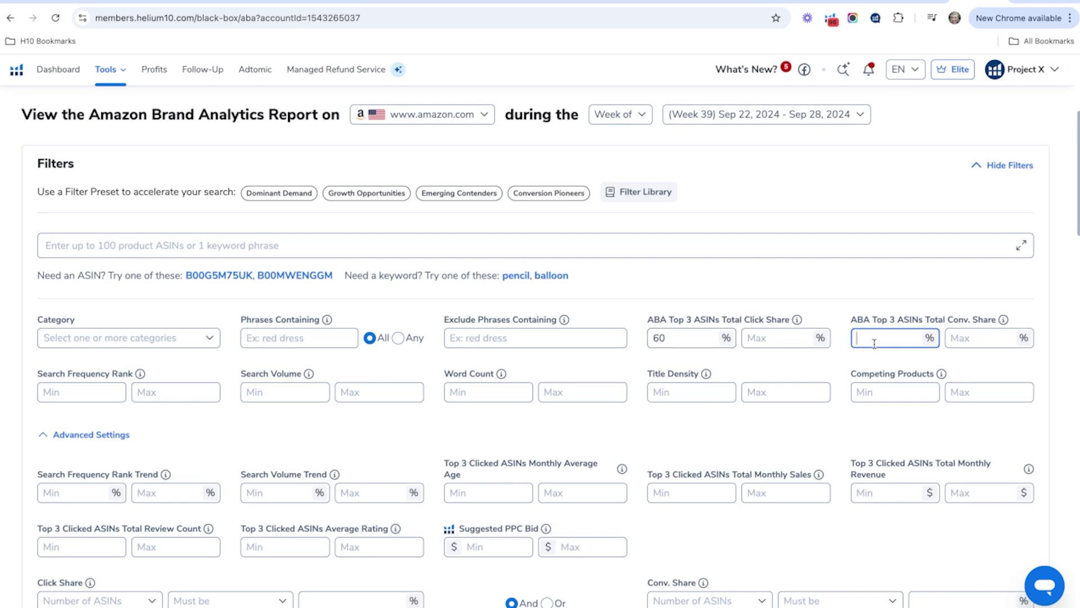
# Step: Enter conversion share max 30, search volume 3000–8000, and word count minimum 2
pyautogui.click(949, 338)
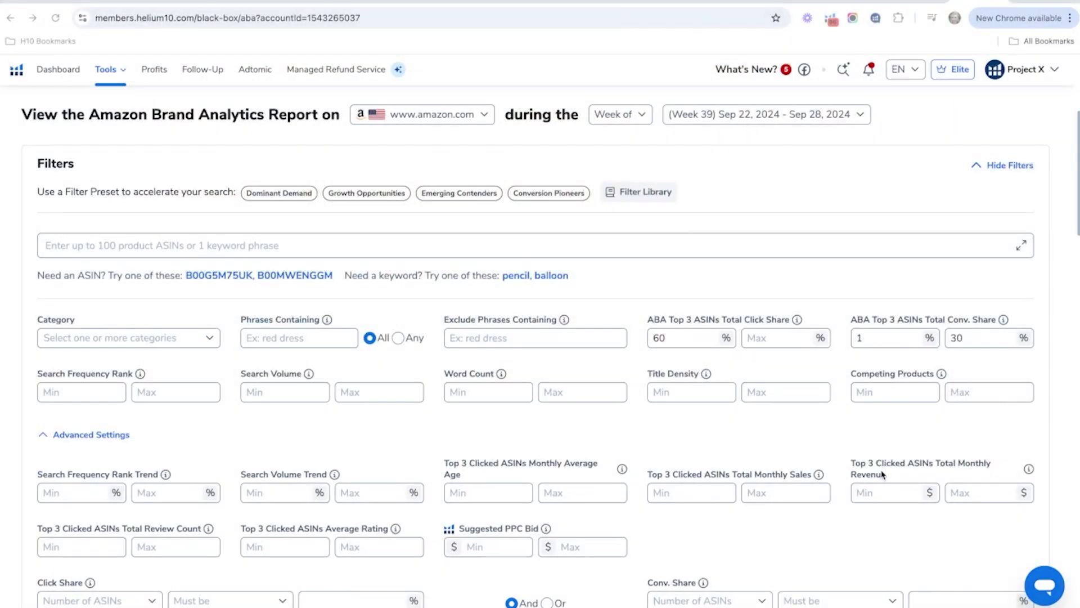
pyautogui.click(276, 392)
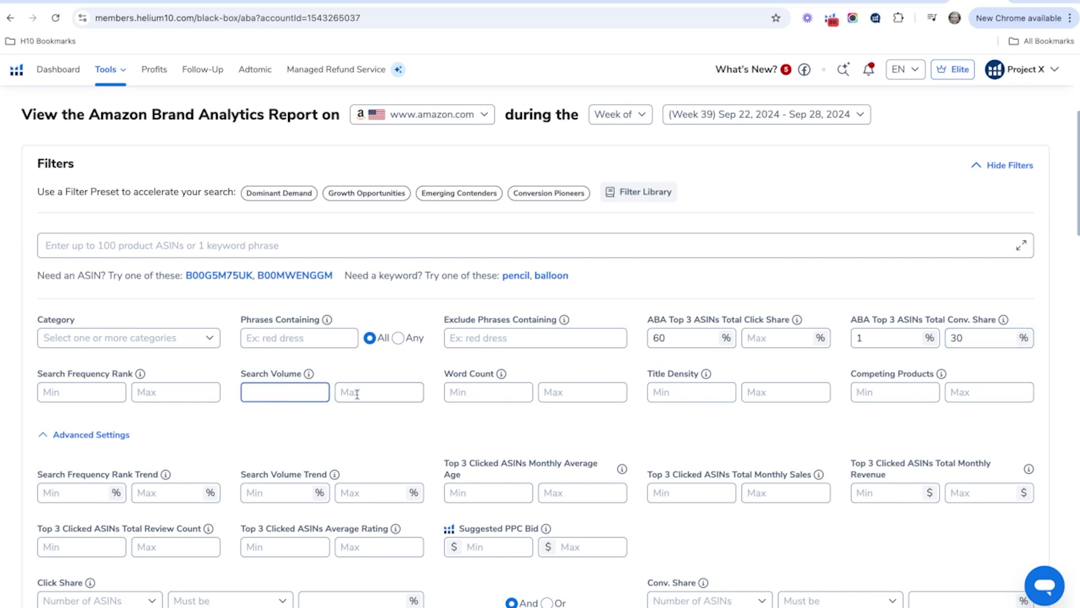
pyautogui.click(396, 392)
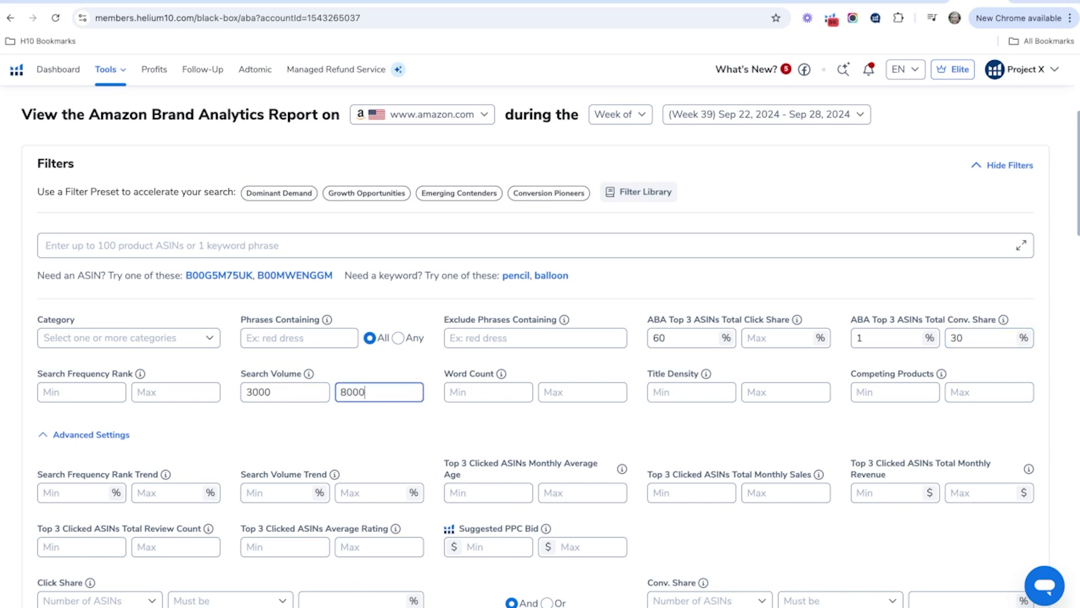
pyautogui.click(506, 388)
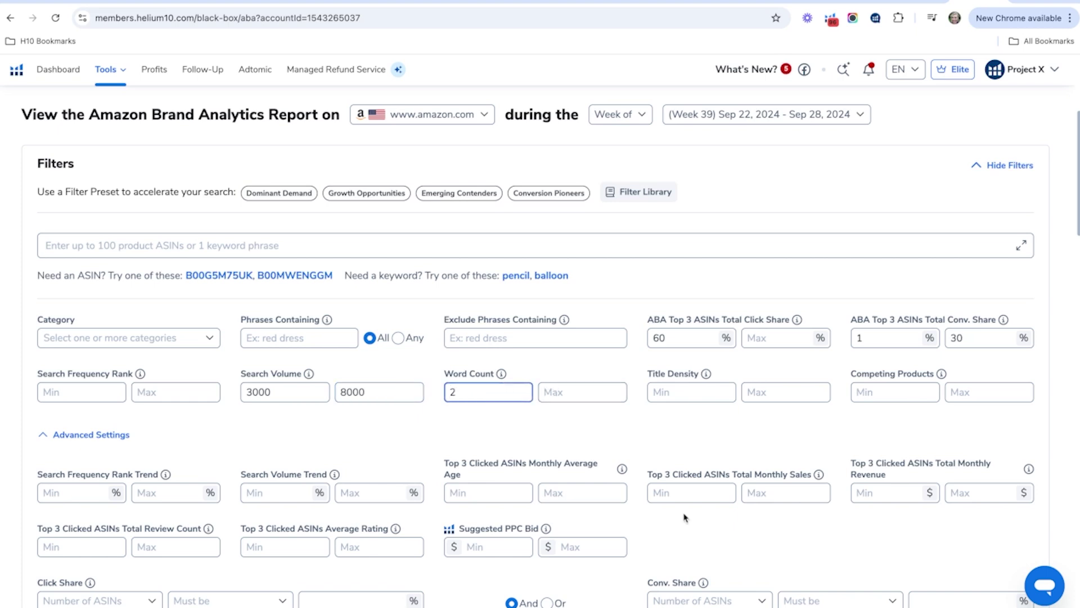
pyautogui.scroll(-2, 686, 516)
# Step: Apply the filters to get 902 keywords and scroll through the results table
pyautogui.click(1001, 554)
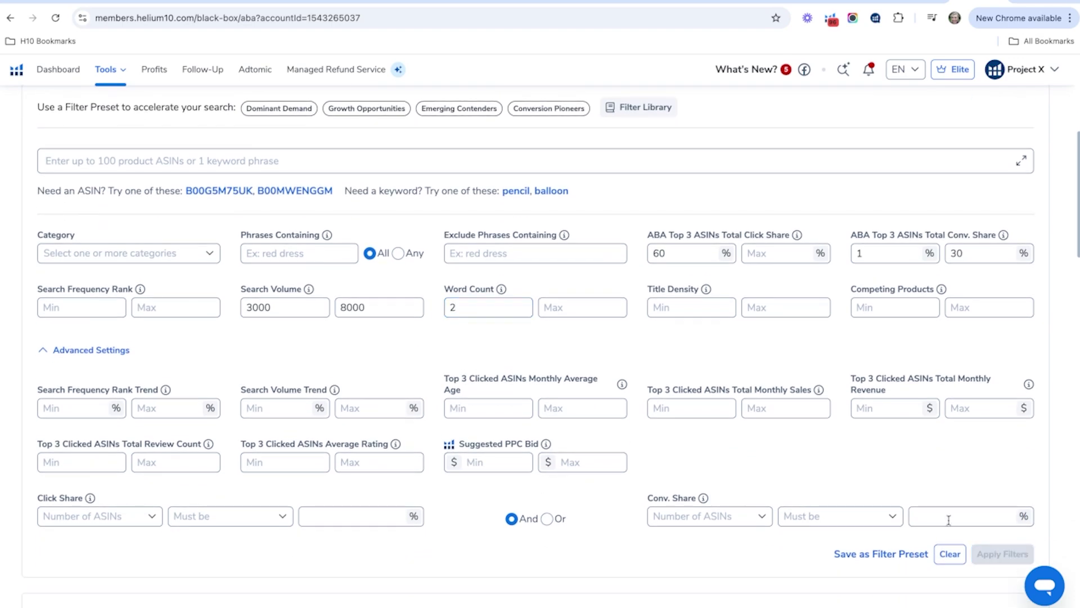
pyautogui.scroll(-3, 852, 428)
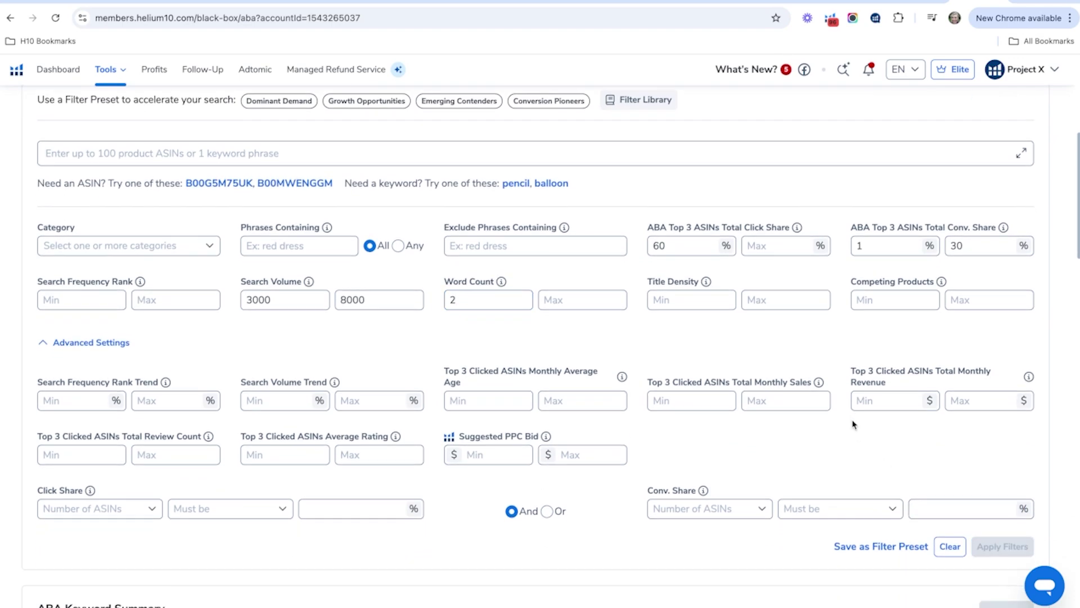
pyautogui.scroll(-7, 852, 424)
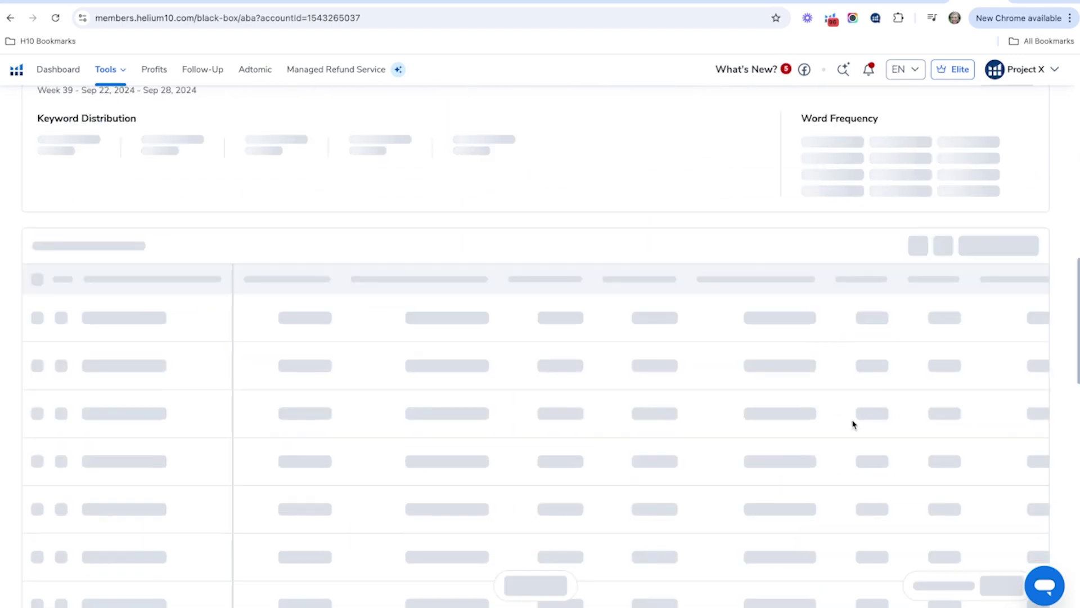
pyautogui.scroll(-2, 852, 424)
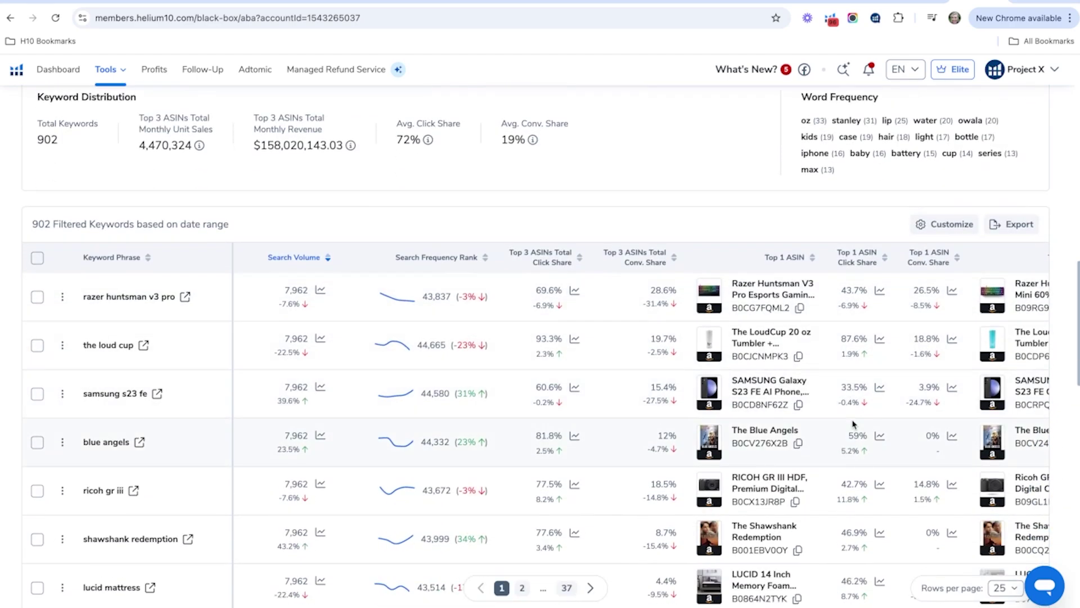
pyautogui.scroll(-2, 853, 424)
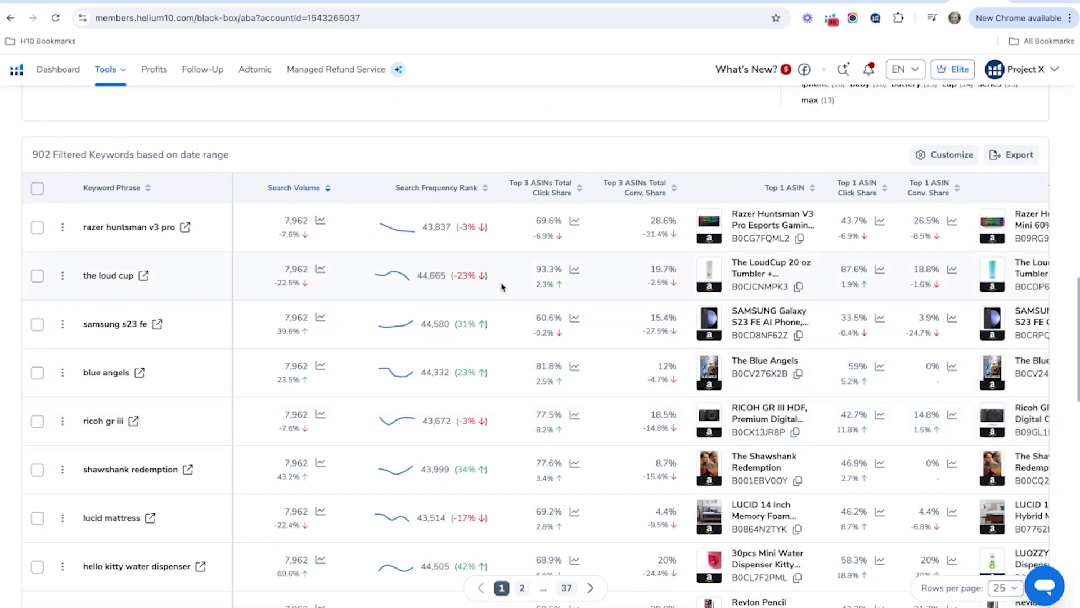
pyautogui.scroll(-3, 525, 287)
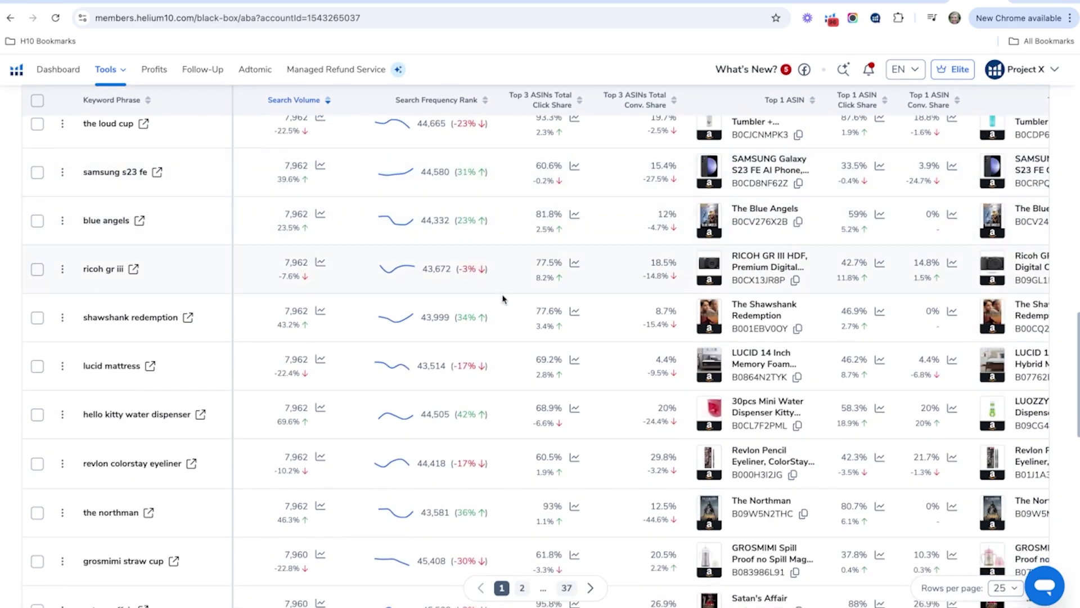
pyautogui.scroll(-4, 208, 343)
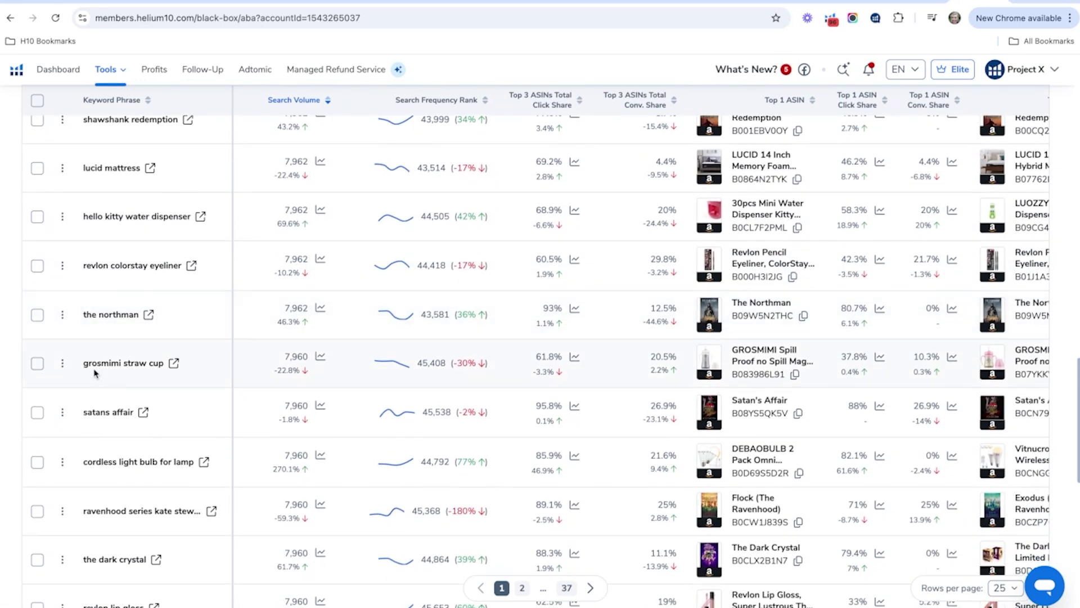
pyautogui.scroll(-1, 94, 373)
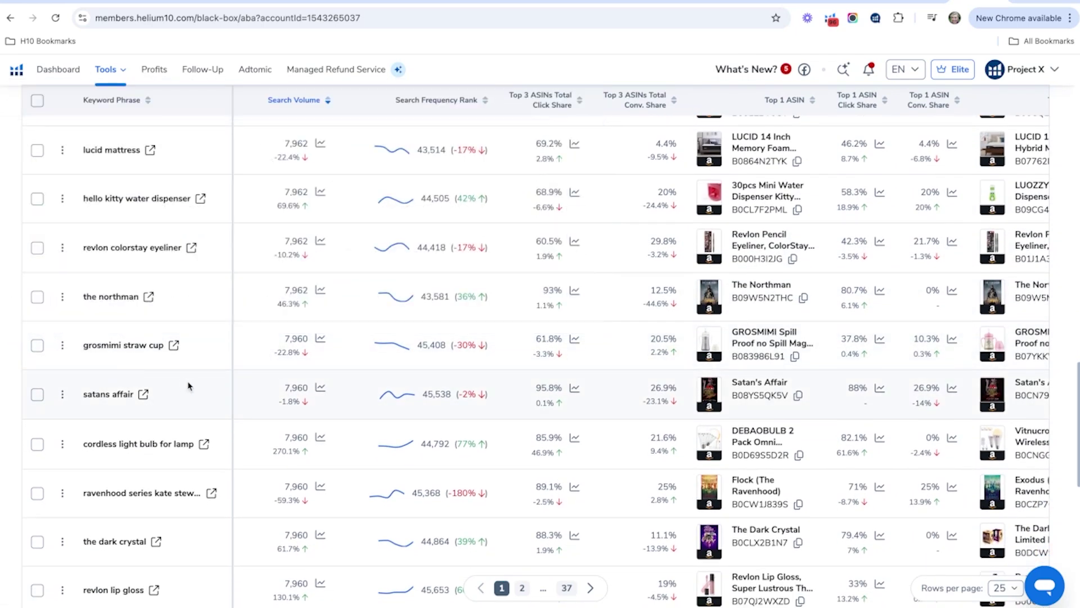
pyautogui.scroll(-5, 189, 389)
pyautogui.scroll(-4, 192, 402)
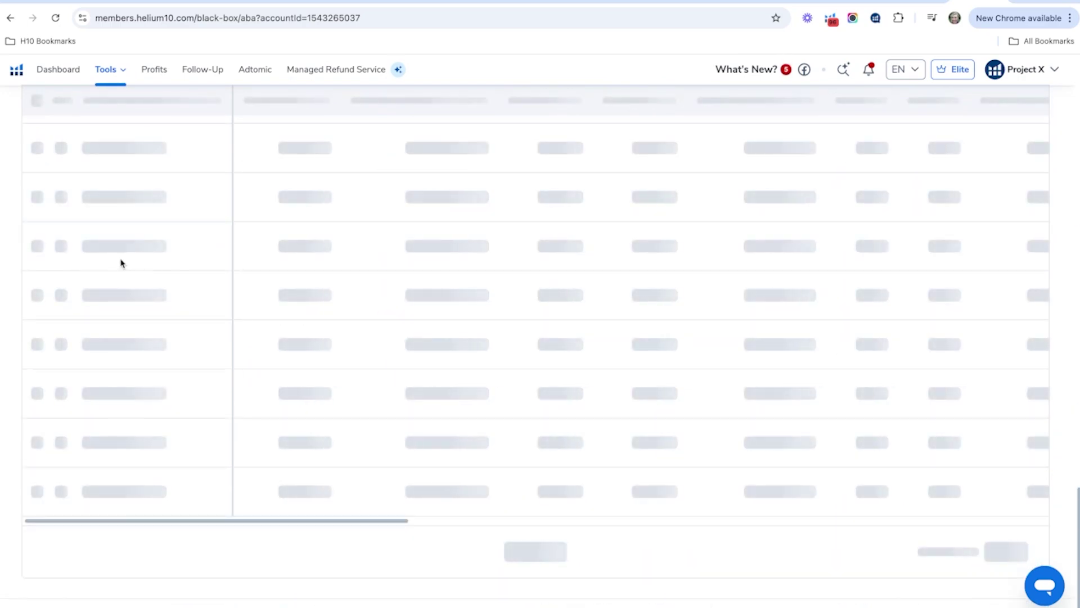
pyautogui.moveTo(114, 216)
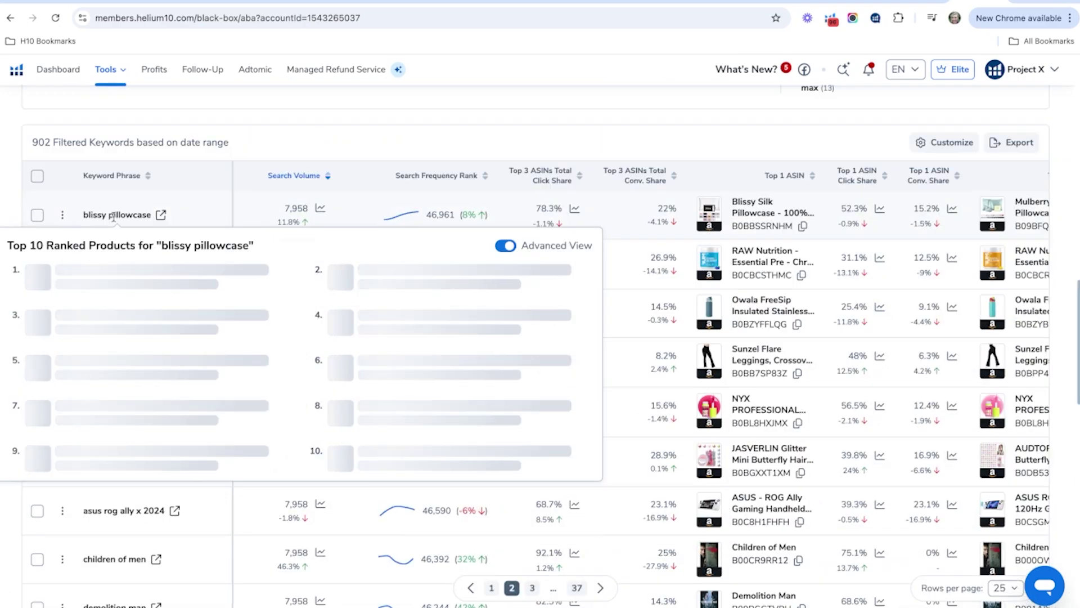
# Step: Review Amazon's 232 results for 'blissy pillowcase', then return to the Black Box results
pyautogui.click(161, 216)
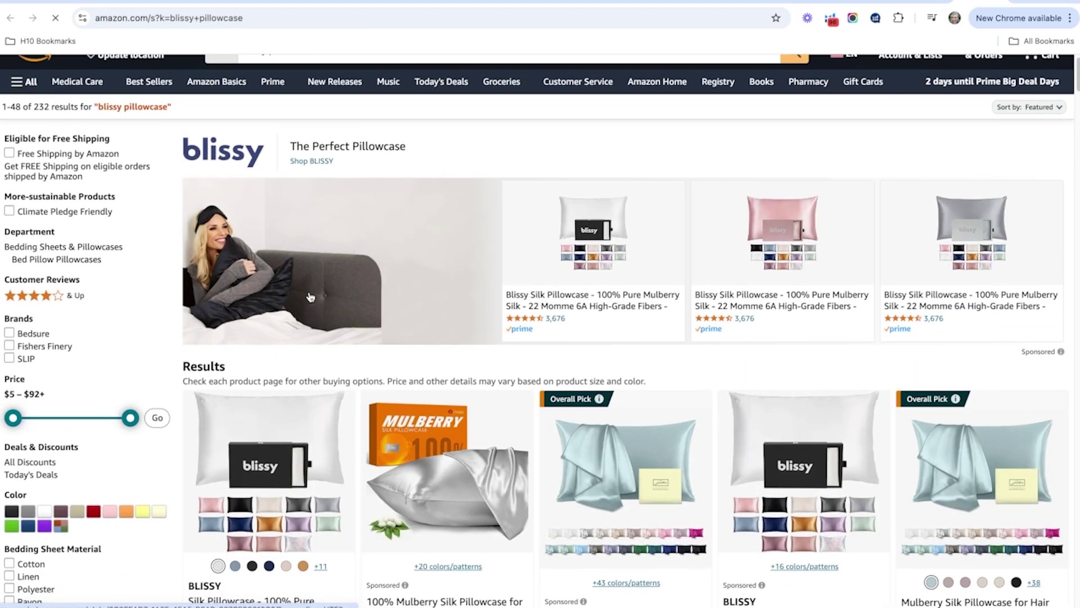
pyautogui.scroll(-3, 310, 297)
pyautogui.scroll(-3, 309, 297)
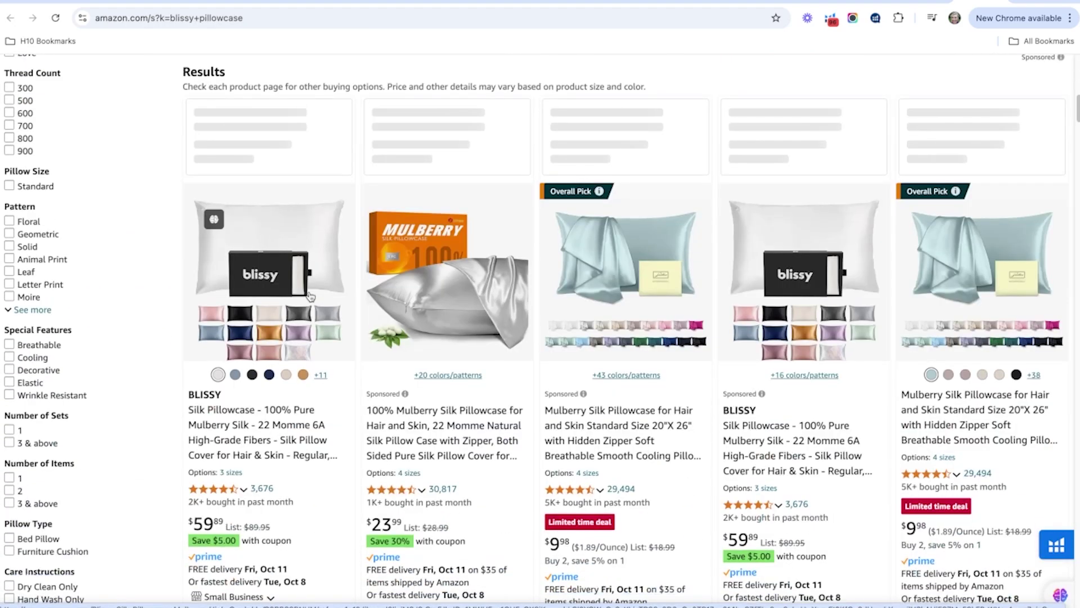
pyautogui.click(927, 2)
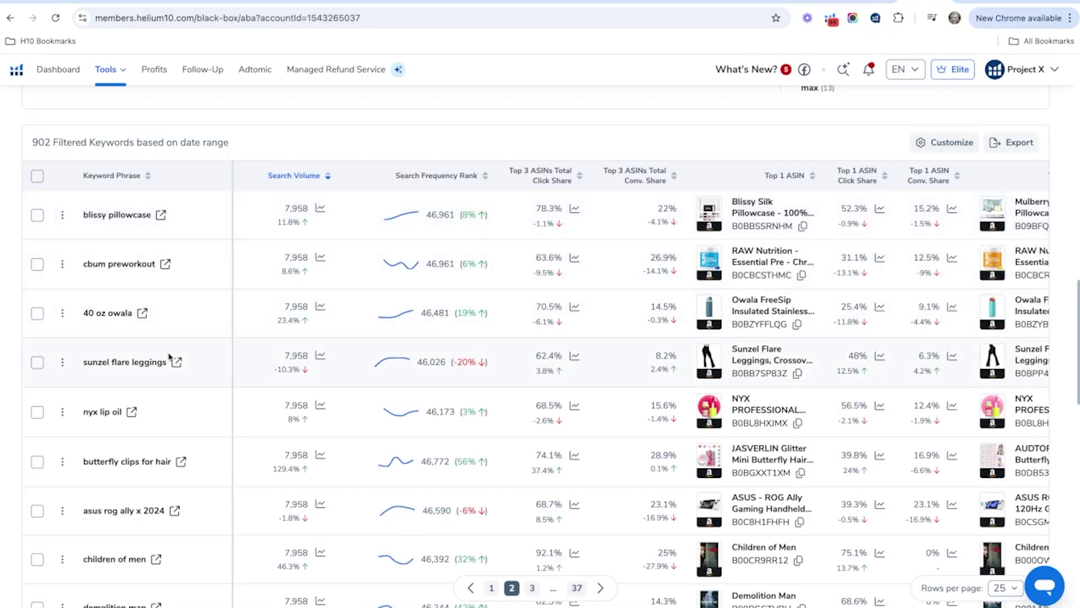
# Step: Scroll to 'battery bulbs' in the keyword table and open its Amazon search results
pyautogui.scroll(-1, 171, 359)
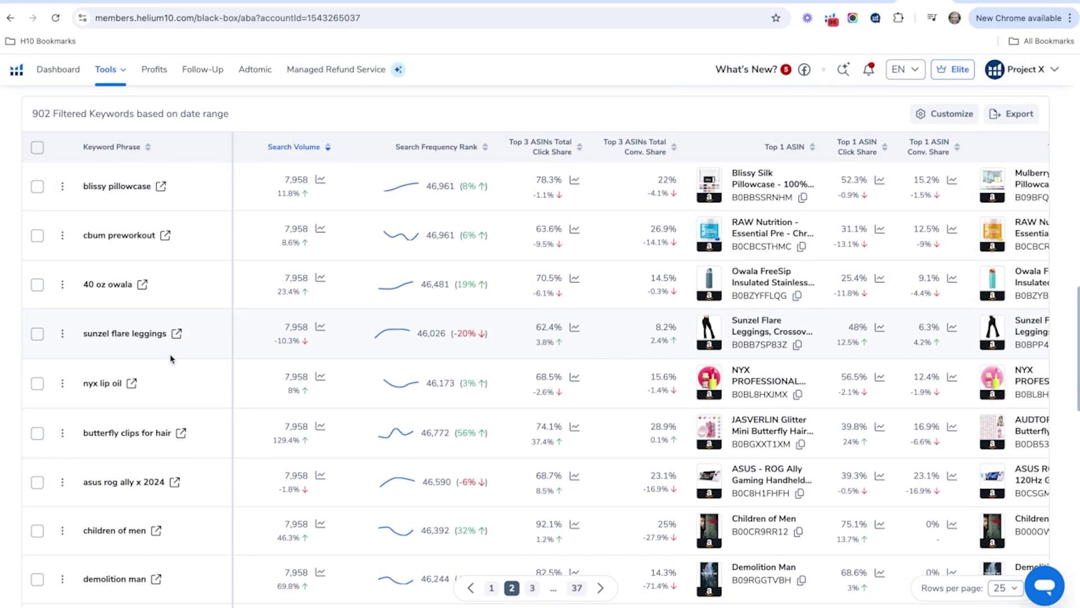
pyautogui.scroll(-8, 170, 360)
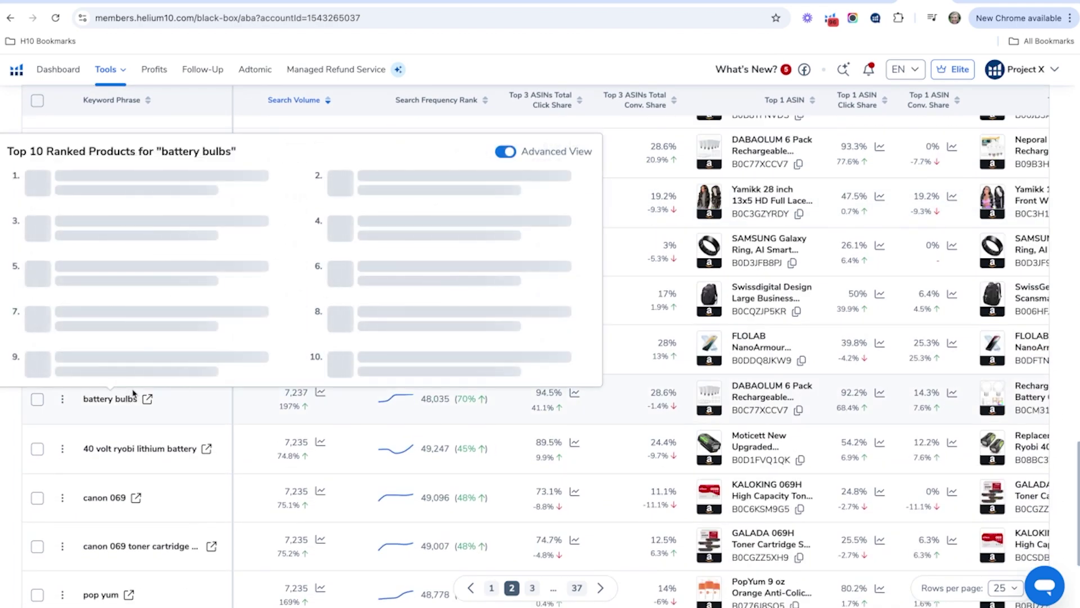
pyautogui.click(148, 400)
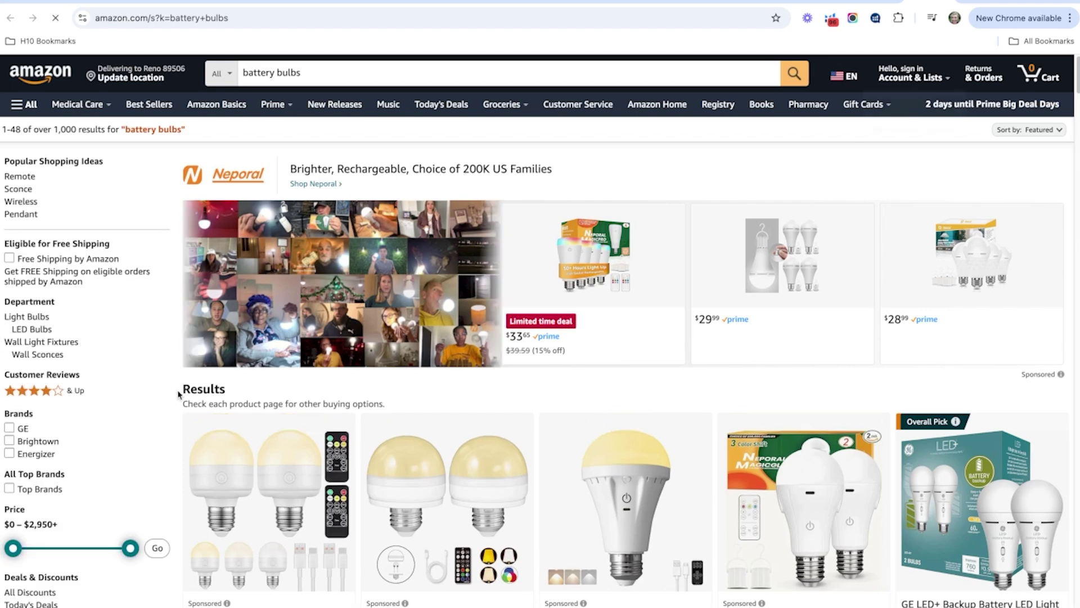
# Step: Scroll the Amazon 'battery bulbs' results, then close the tab to return to Black Box
pyautogui.scroll(-2, 179, 394)
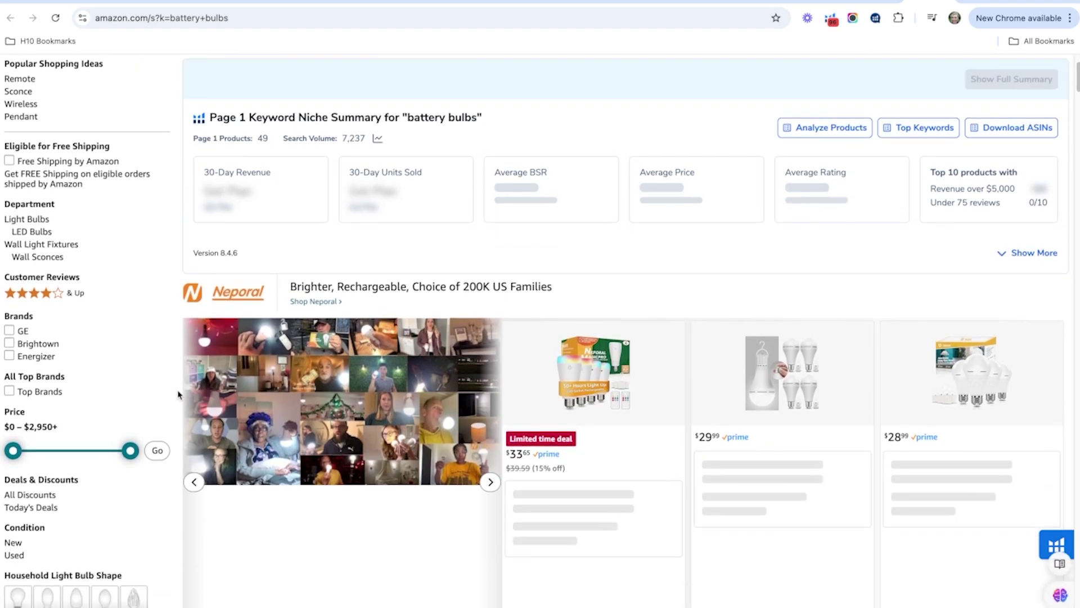
pyautogui.scroll(-9, 217, 397)
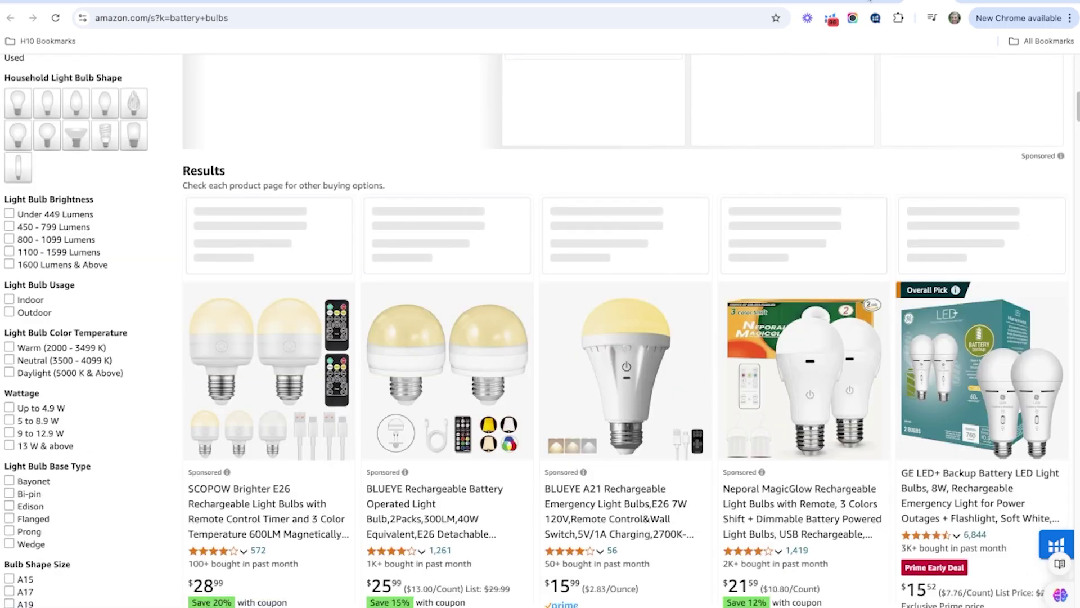
pyautogui.hotkey('ctrl', 'w')
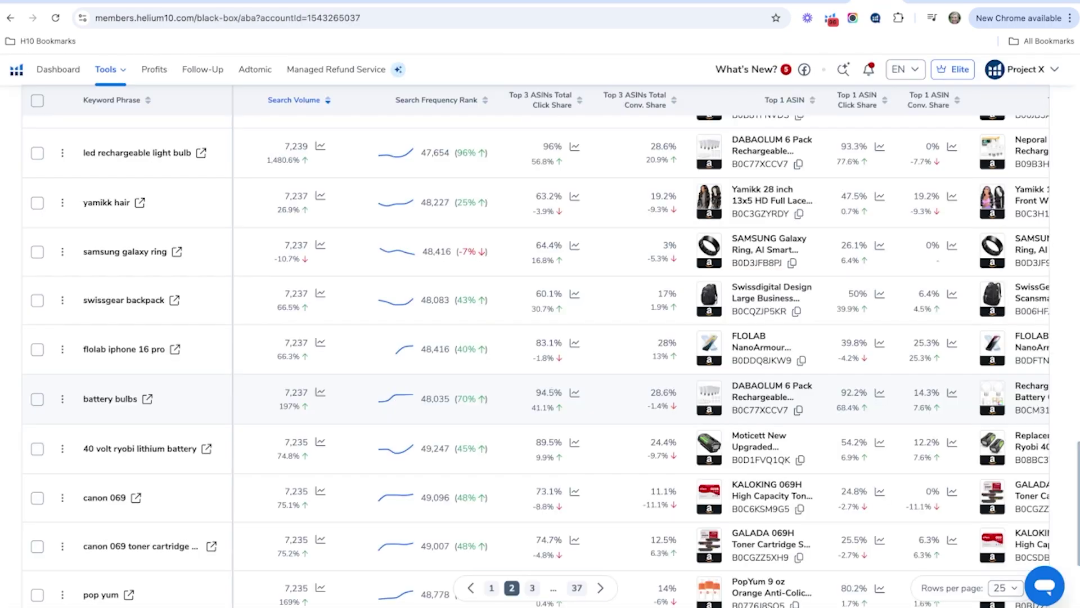